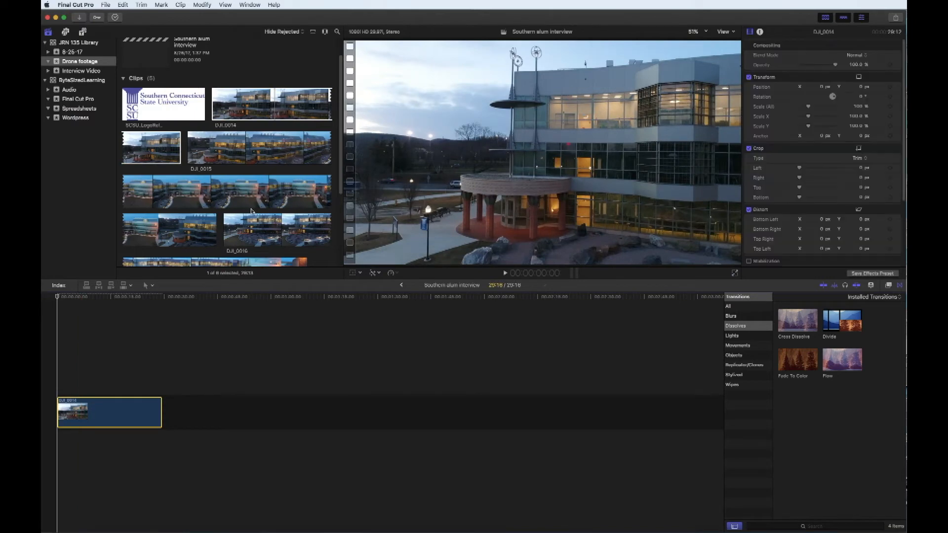
{"action": "scroll", "coordinate": [256, 212], "scroll_direction": "down", "scroll_amount": 3}
{"action": "left_click", "coordinate": [166, 51]}
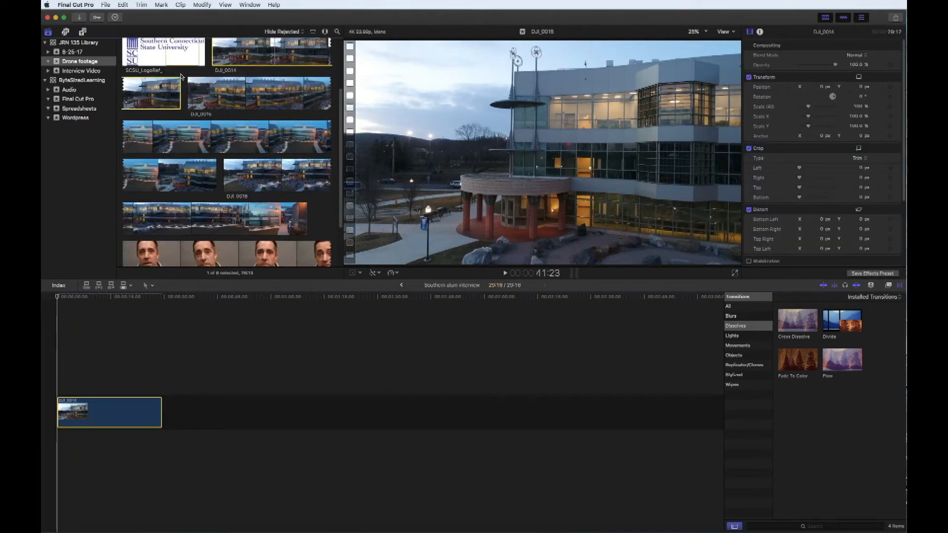
{"action": "left_click_drag", "start_coordinate": [194, 296], "coordinate": [170, 412]}
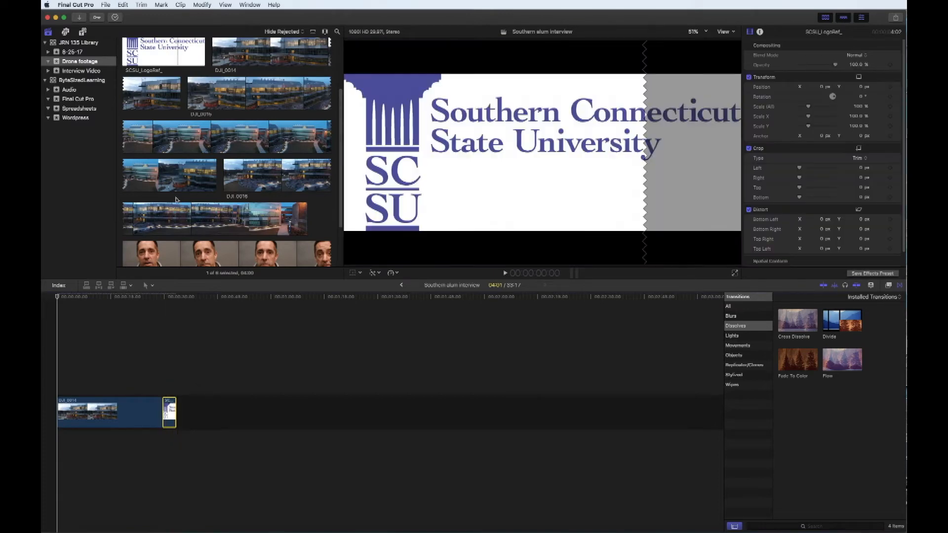
{"action": "scroll", "coordinate": [178, 202], "scroll_direction": "down", "scroll_amount": 1}
{"action": "left_click_drag", "start_coordinate": [232, 245], "coordinate": [168, 408]}
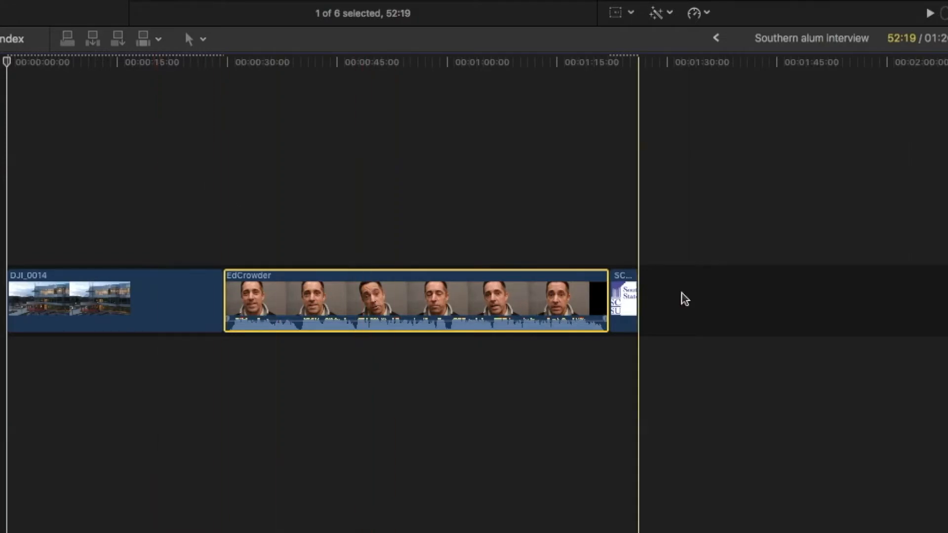
{"action": "left_click_drag", "start_coordinate": [625, 297], "coordinate": [20, 299]}
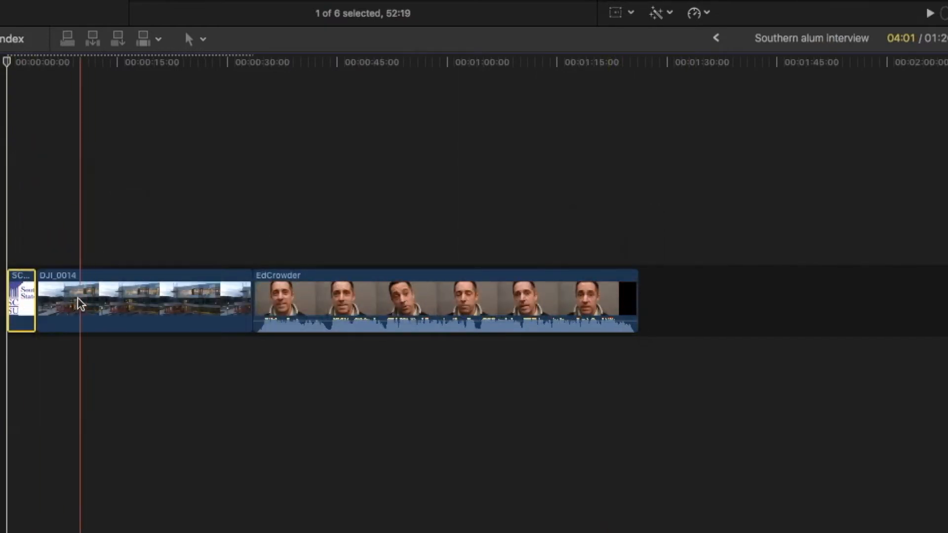
{"action": "left_click_drag", "start_coordinate": [29, 297], "coordinate": [636, 296]}
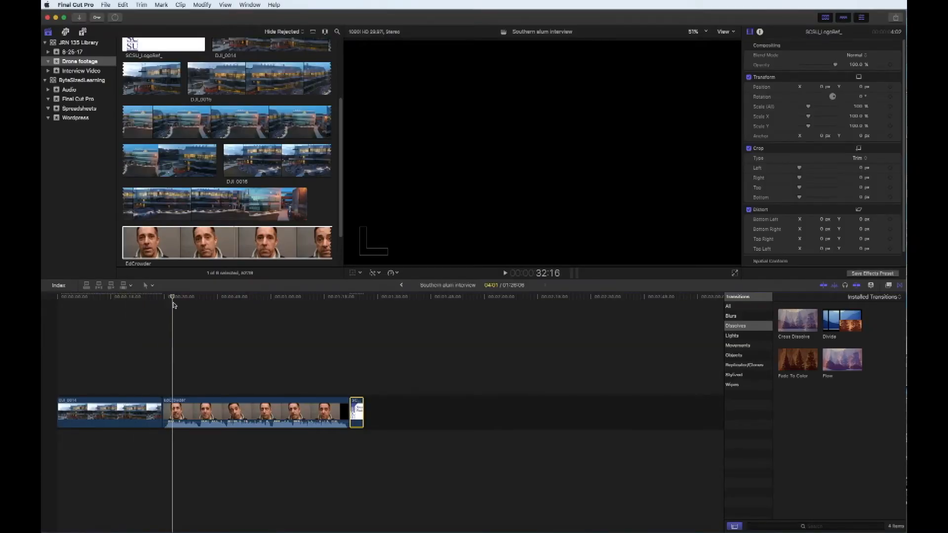
{"action": "left_click_drag", "start_coordinate": [173, 304], "coordinate": [130, 305]}
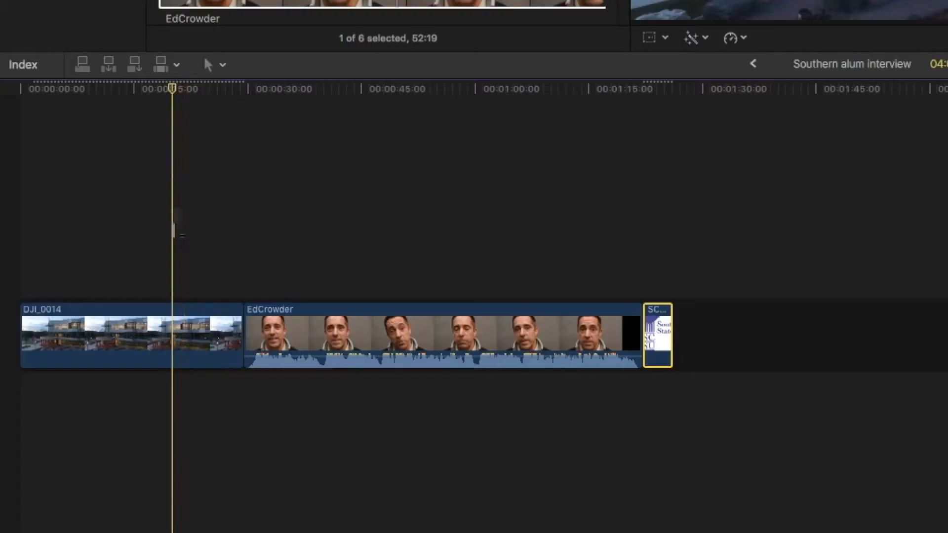
{"action": "left_click", "coordinate": [119, 331]}
{"action": "left_click_drag", "start_coordinate": [105, 332], "coordinate": [166, 265]}
{"action": "left_click_drag", "start_coordinate": [172, 91], "coordinate": [72, 93]}
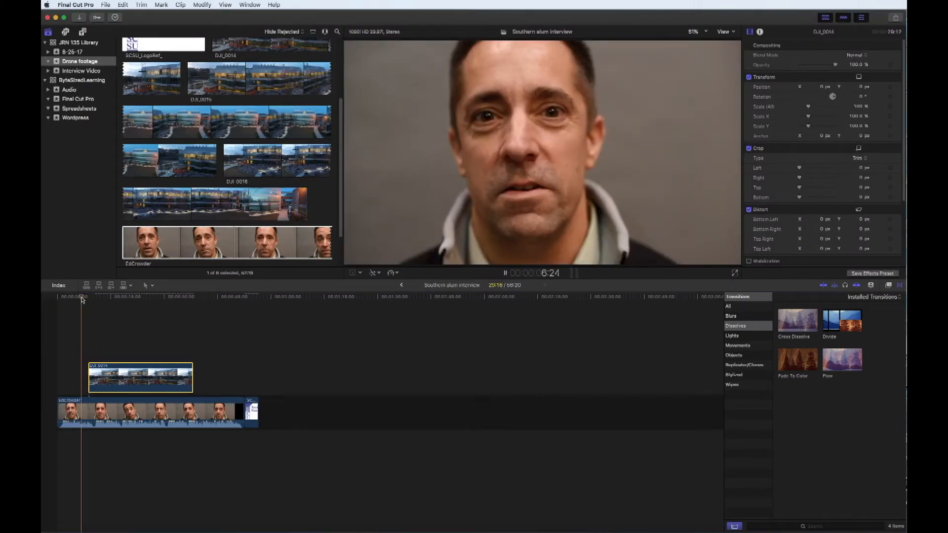
{"action": "key", "text": "space"}
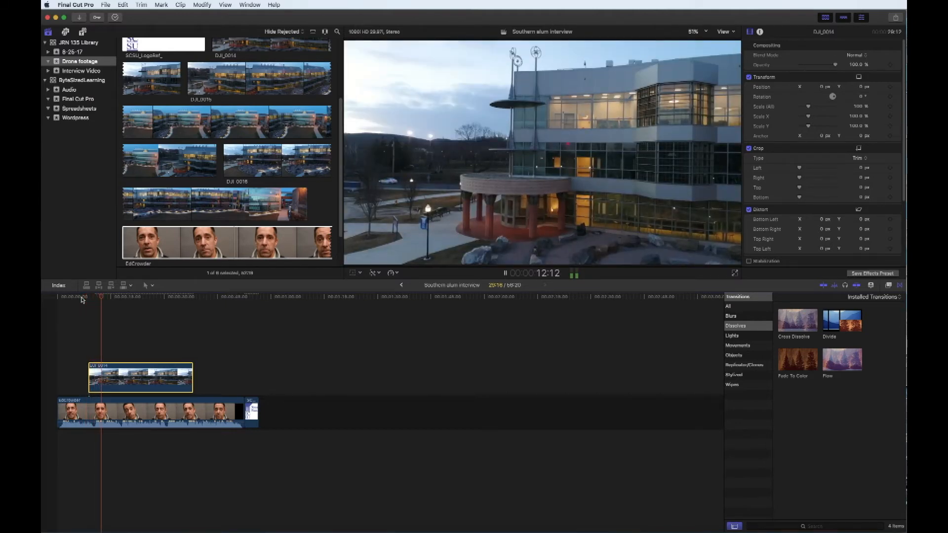
{"action": "key", "text": "space"}
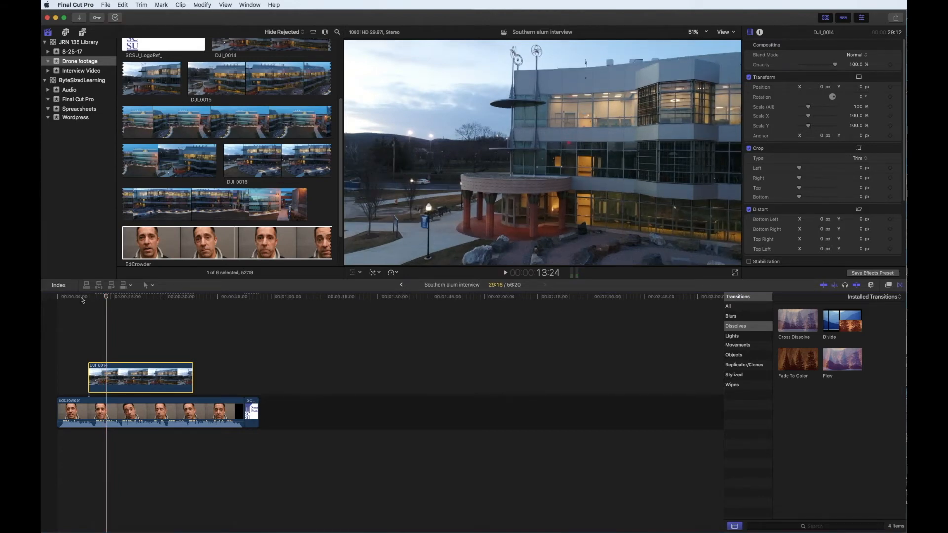
{"action": "left_click_drag", "start_coordinate": [110, 298], "coordinate": [136, 298]}
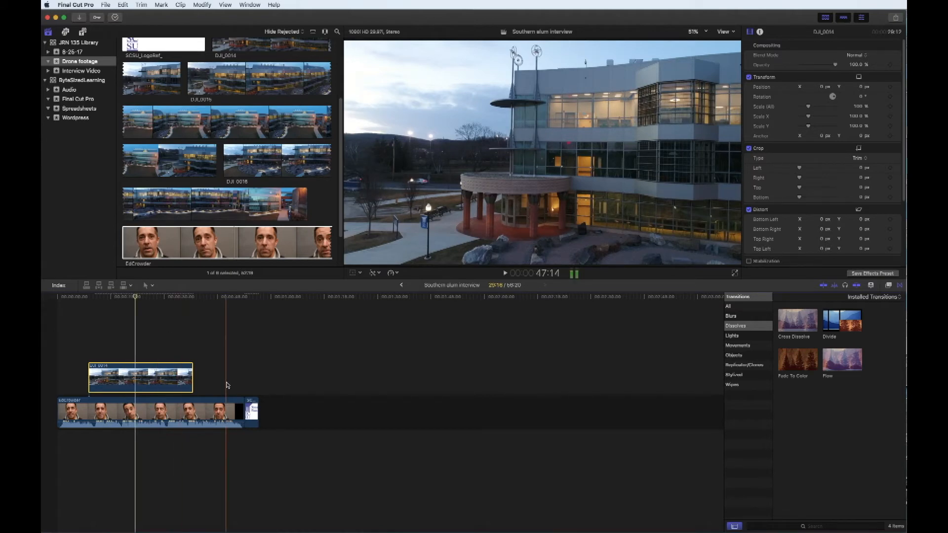
- Connect the SCSU logo clip near the timeline start and preview the opening
{"action": "left_click_drag", "start_coordinate": [252, 412], "coordinate": [101, 348]}
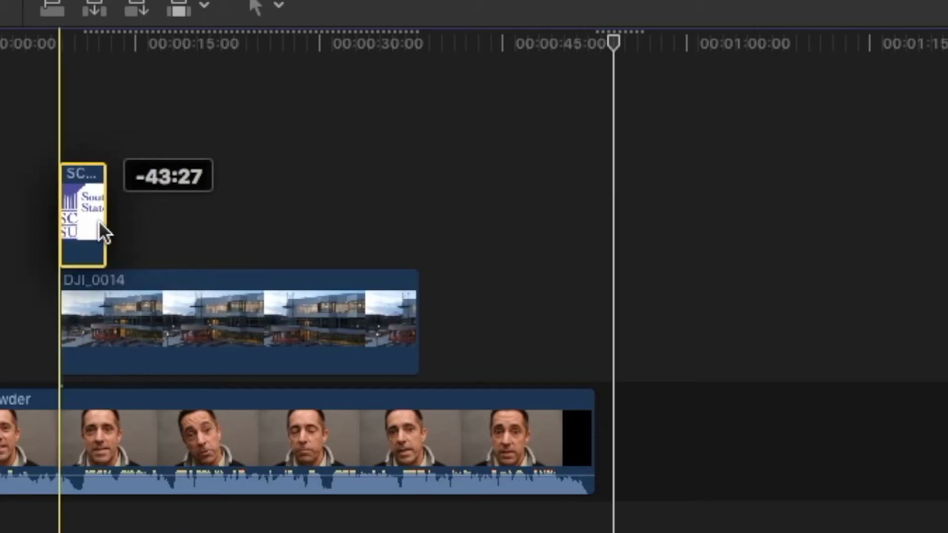
{"action": "left_click_drag", "start_coordinate": [98, 220], "coordinate": [106, 218]}
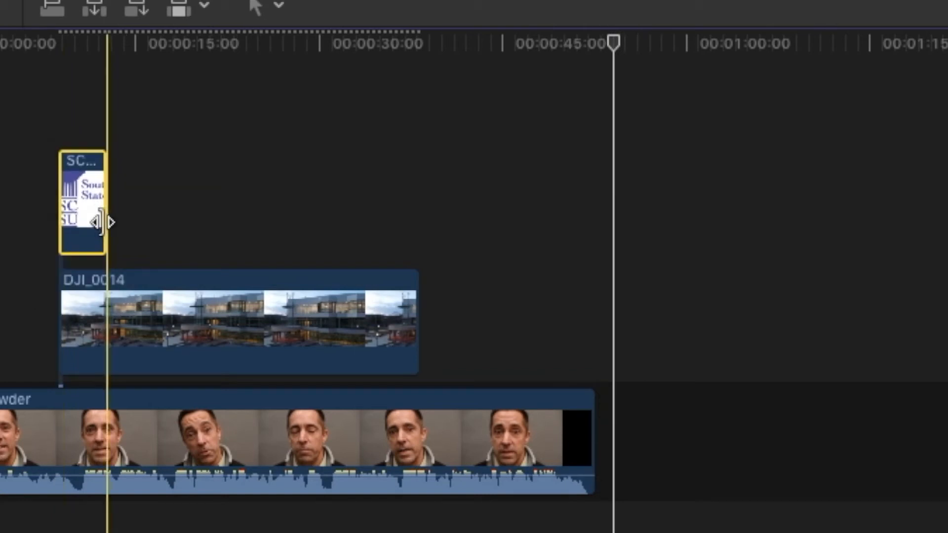
{"action": "left_click_drag", "start_coordinate": [612, 38], "coordinate": [239, 40]}
{"action": "left_click_drag", "start_coordinate": [108, 40], "coordinate": [83, 38]}
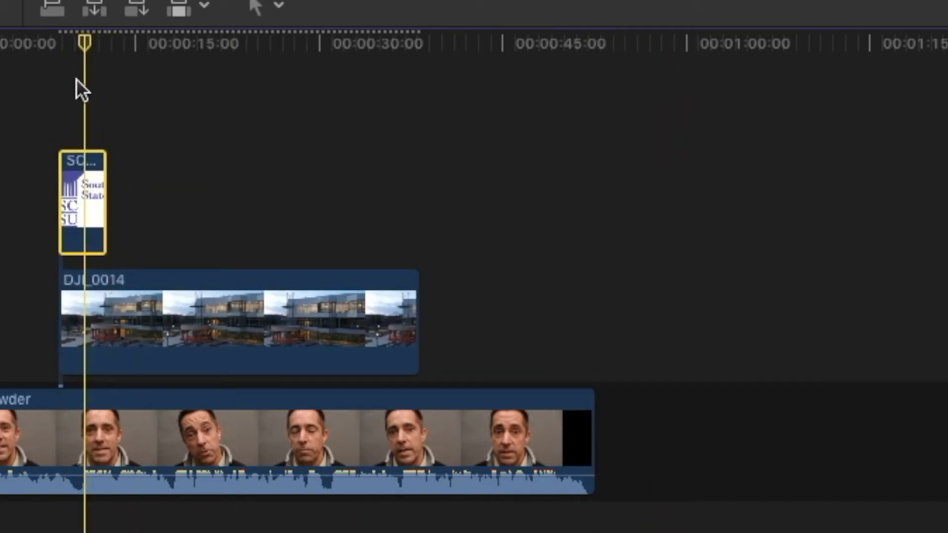
{"action": "mouse_move", "coordinate": [83, 42]}
{"action": "left_mouse_down"}
{"action": "mouse_move", "coordinate": [23, 44]}
{"action": "mouse_move", "coordinate": [84, 46]}
{"action": "left_mouse_up"}
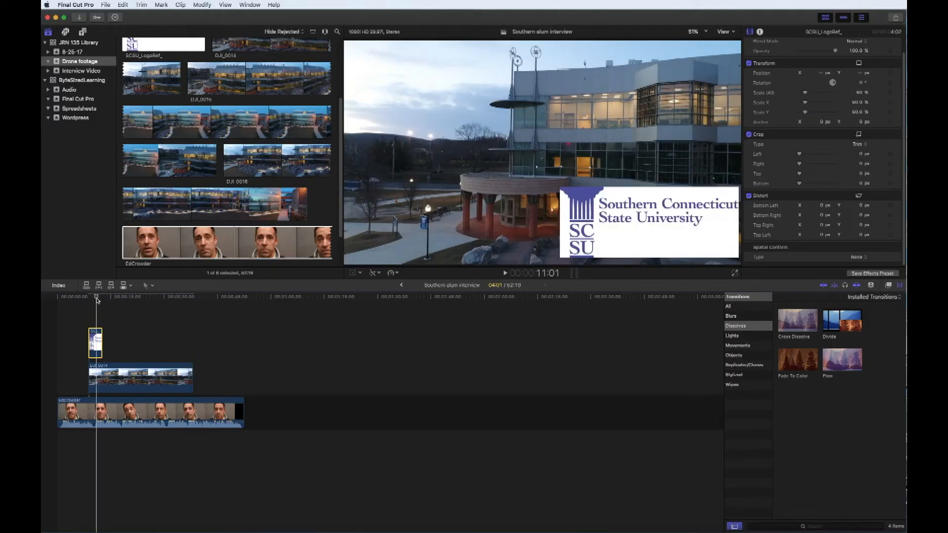
{"action": "left_click_drag", "start_coordinate": [96, 300], "coordinate": [93, 300]}
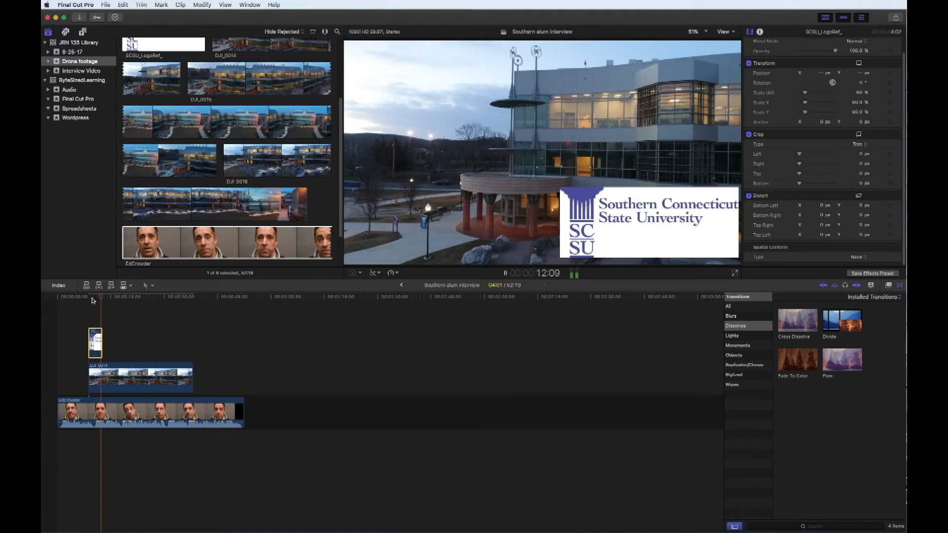
{"action": "key", "text": "space"}
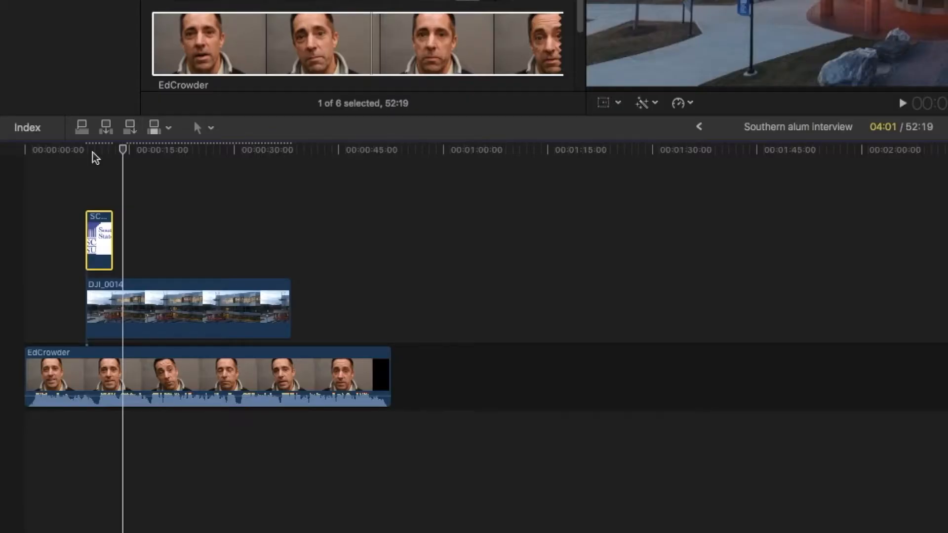
- Stack DJI_0014 above the logo clip, preview the drone footage, and select the logo
{"action": "left_click", "coordinate": [109, 311]}
{"action": "mouse_move", "coordinate": [103, 224]}
{"action": "left_mouse_down"}
{"action": "mouse_move", "coordinate": [98, 196]}
{"action": "mouse_move", "coordinate": [100, 239]}
{"action": "mouse_move", "coordinate": [104, 232]}
{"action": "left_mouse_up"}
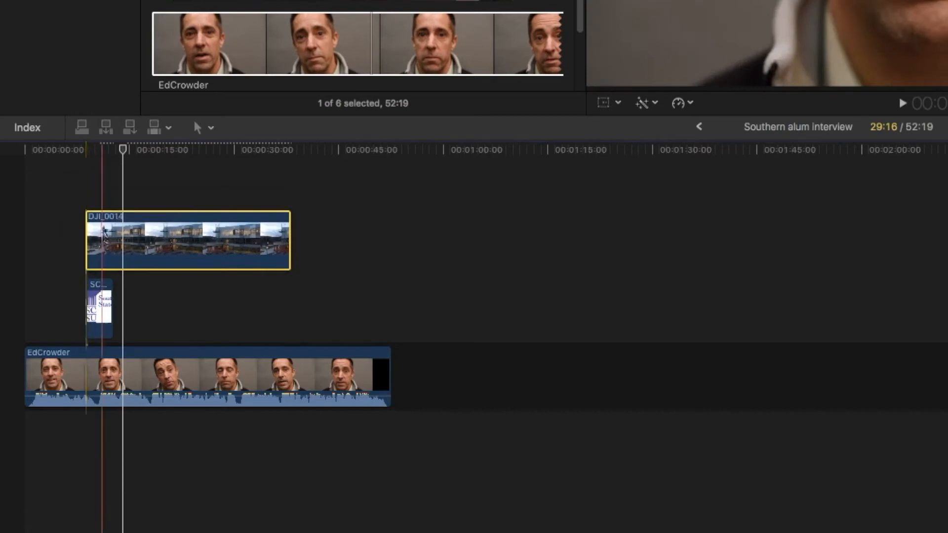
{"action": "left_click", "coordinate": [111, 148]}
{"action": "left_click", "coordinate": [95, 149]}
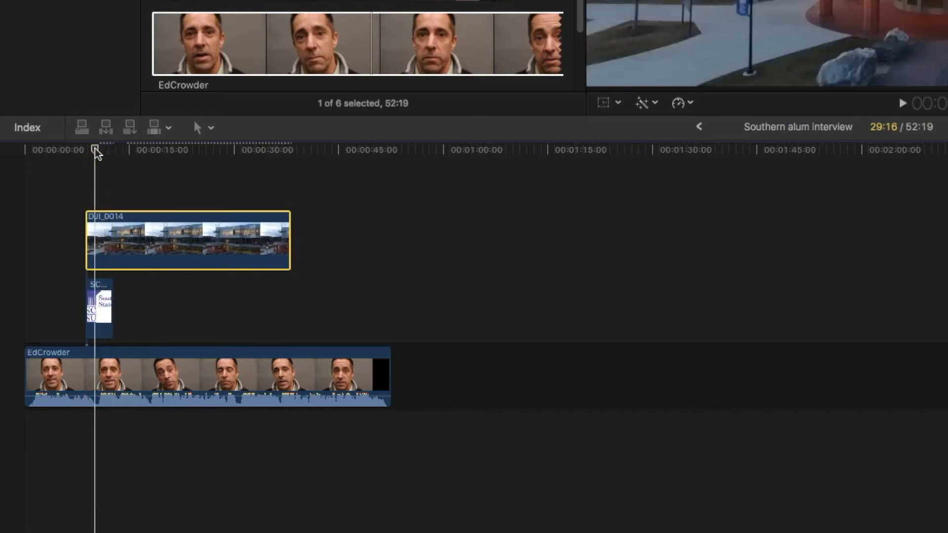
{"action": "left_click", "coordinate": [103, 307]}
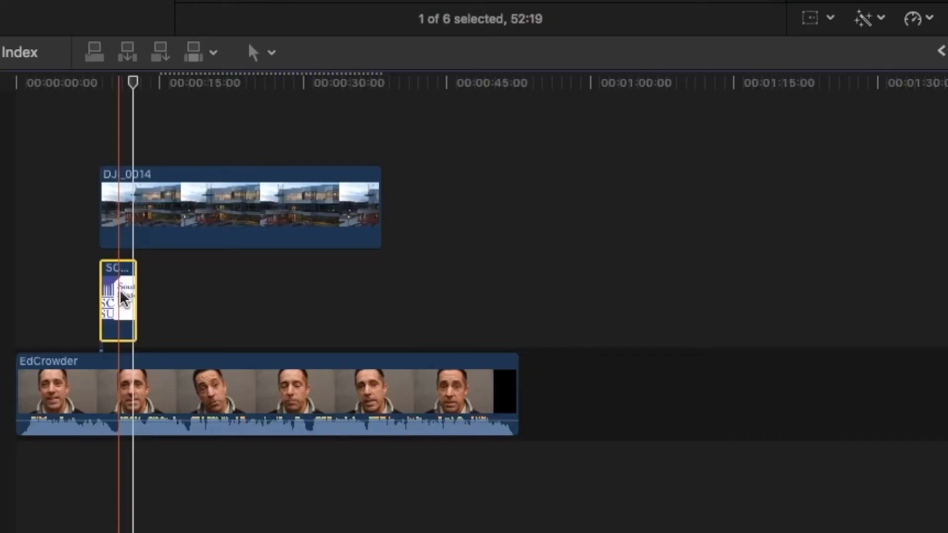
- Trim DJI_0014 shorter at both its start and end edges
{"action": "left_click_drag", "start_coordinate": [110, 207], "coordinate": [176, 205]}
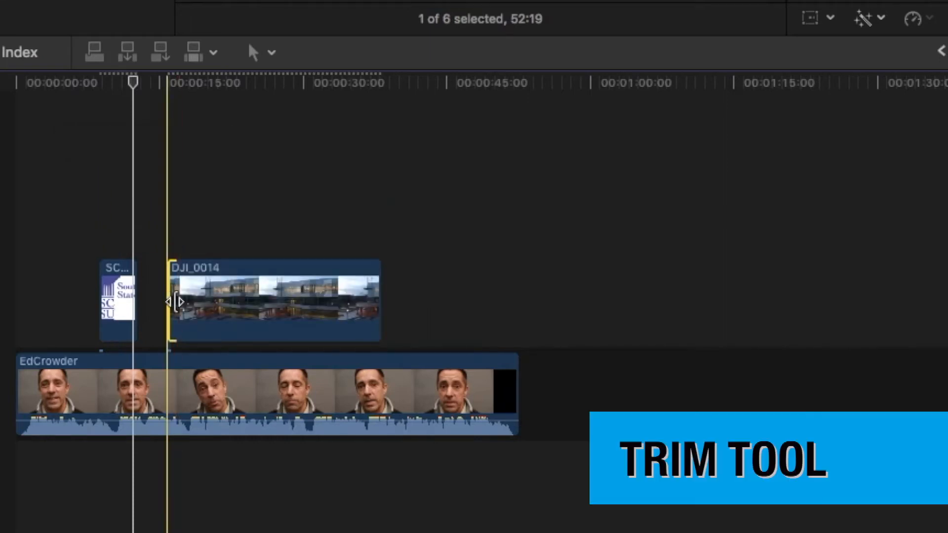
{"action": "left_click_drag", "start_coordinate": [176, 301], "coordinate": [225, 301]}
{"action": "left_click_drag", "start_coordinate": [376, 297], "coordinate": [319, 297]}
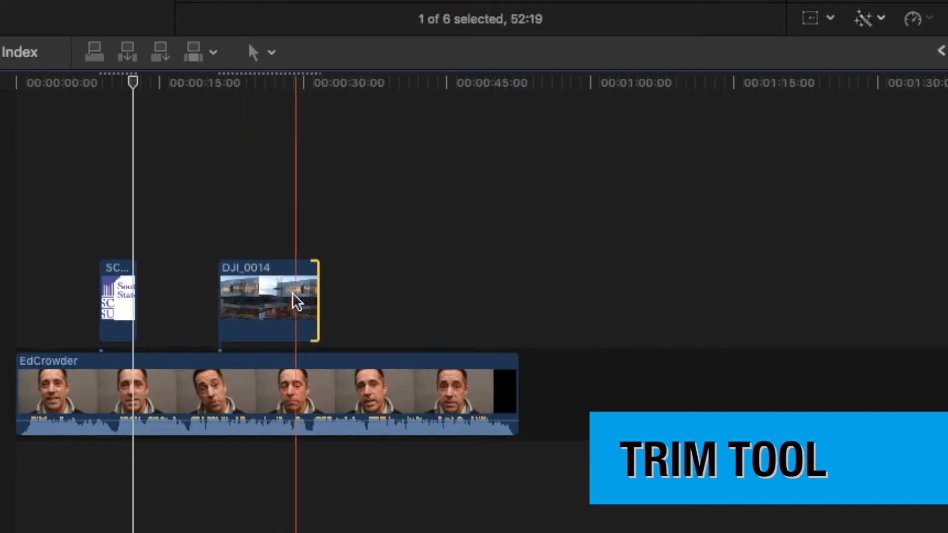
- With the Trim tool, slightly lengthen DJI_0014's end and slip its footage within the clip
{"action": "left_click", "coordinate": [272, 53]}
{"action": "left_click", "coordinate": [289, 111]}
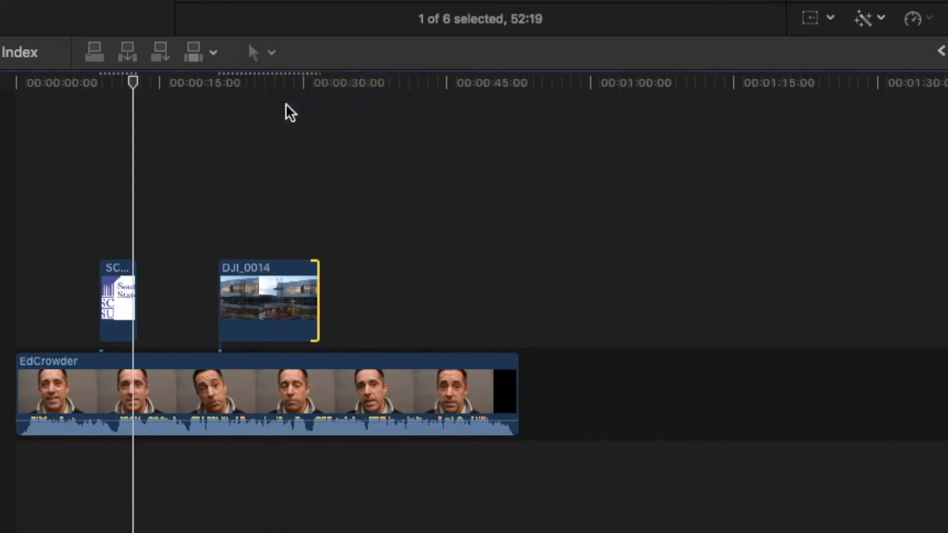
{"action": "mouse_move", "coordinate": [316, 295]}
{"action": "left_mouse_down"}
{"action": "mouse_move", "coordinate": [347, 295]}
{"action": "mouse_move", "coordinate": [331, 295]}
{"action": "left_mouse_up"}
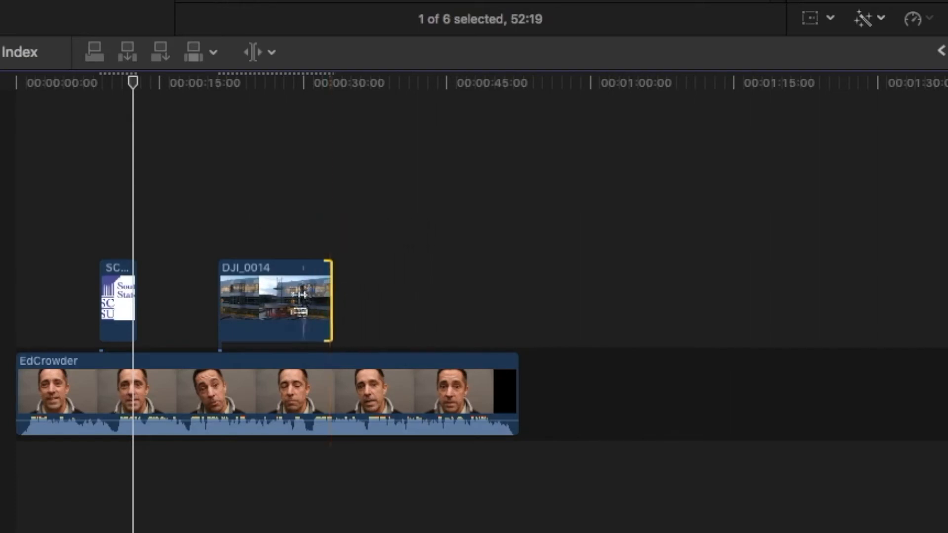
{"action": "left_click_drag", "start_coordinate": [261, 295], "coordinate": [297, 295]}
{"action": "left_click_drag", "start_coordinate": [132, 81], "coordinate": [250, 91]}
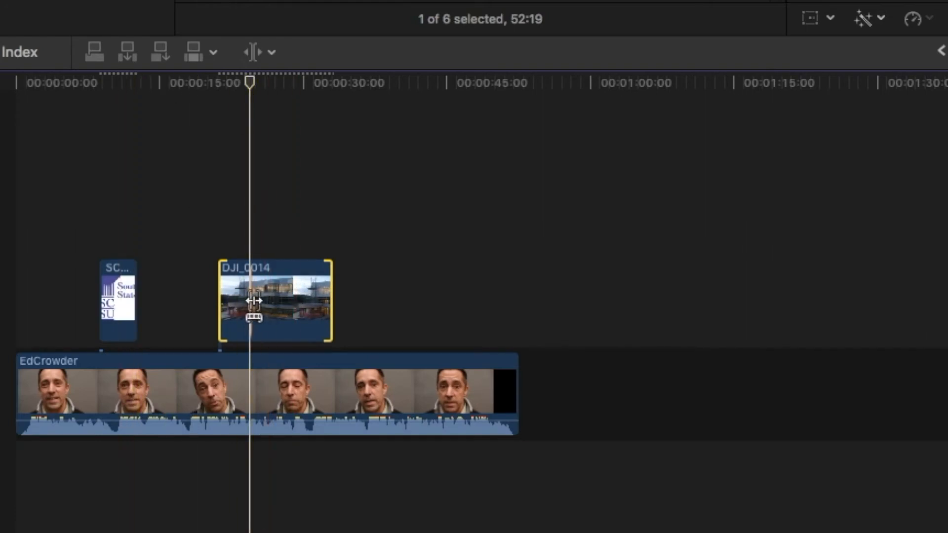
{"action": "mouse_move", "coordinate": [283, 302]}
{"action": "left_mouse_down"}
{"action": "mouse_move", "coordinate": [254, 293]}
{"action": "mouse_move", "coordinate": [298, 295]}
{"action": "left_mouse_up"}
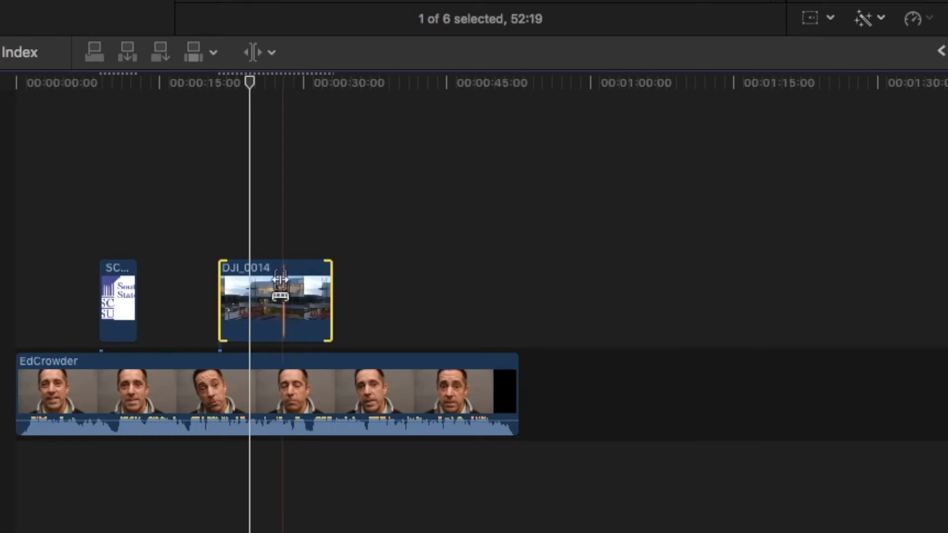
{"action": "mouse_move", "coordinate": [250, 80]}
{"action": "left_mouse_down"}
{"action": "mouse_move", "coordinate": [186, 82]}
{"action": "mouse_move", "coordinate": [256, 83]}
{"action": "left_mouse_up"}
{"action": "left_click_drag", "start_coordinate": [275, 318], "coordinate": [234, 302]}
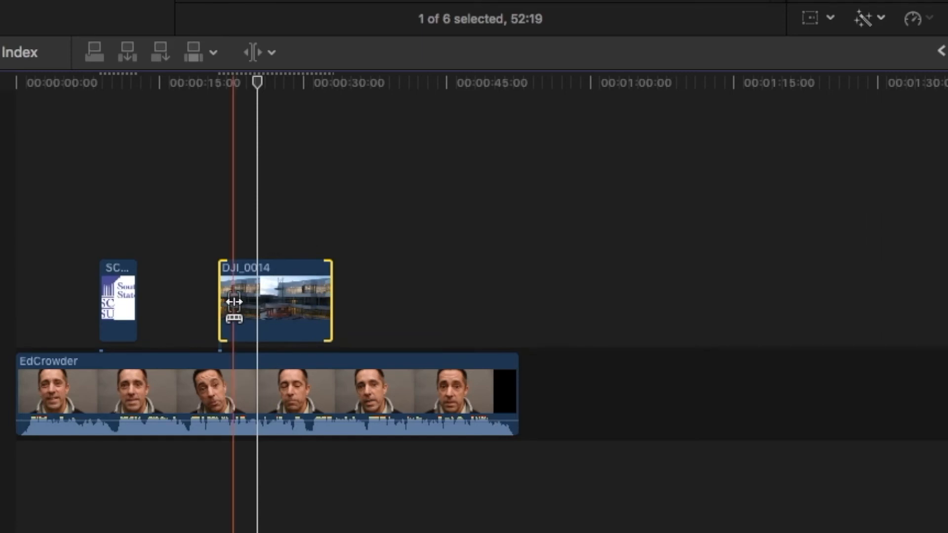
{"action": "left_click", "coordinate": [257, 52]}
{"action": "left_click", "coordinate": [330, 186]}
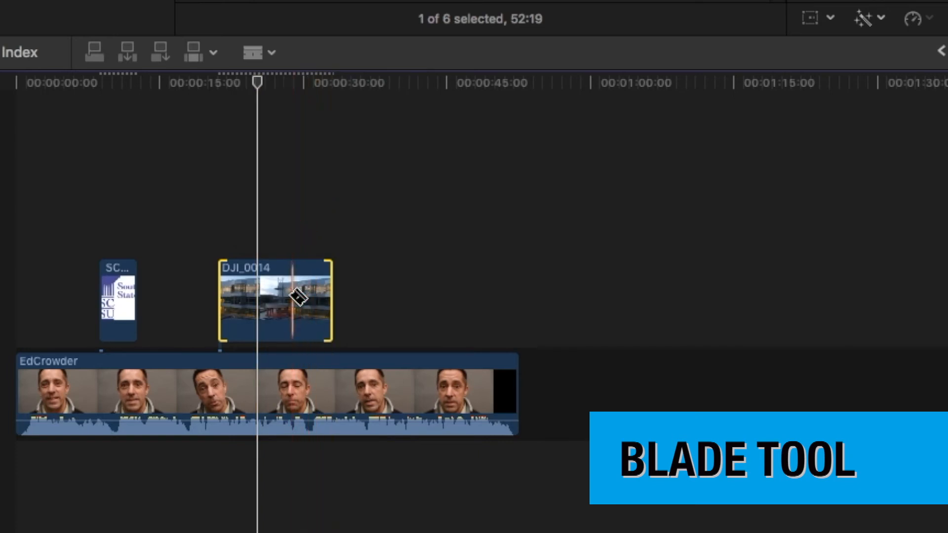
{"action": "left_click", "coordinate": [187, 391]}
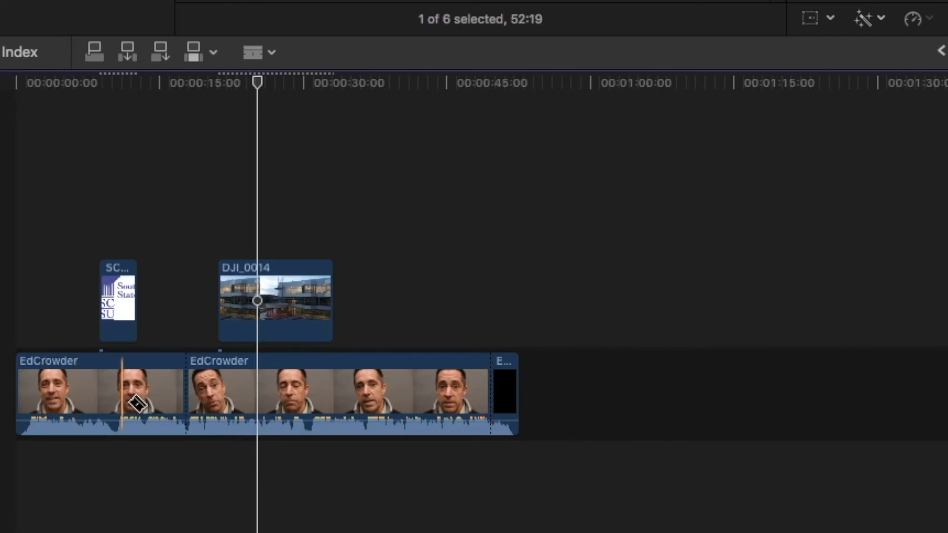
{"action": "left_click", "coordinate": [271, 51]}
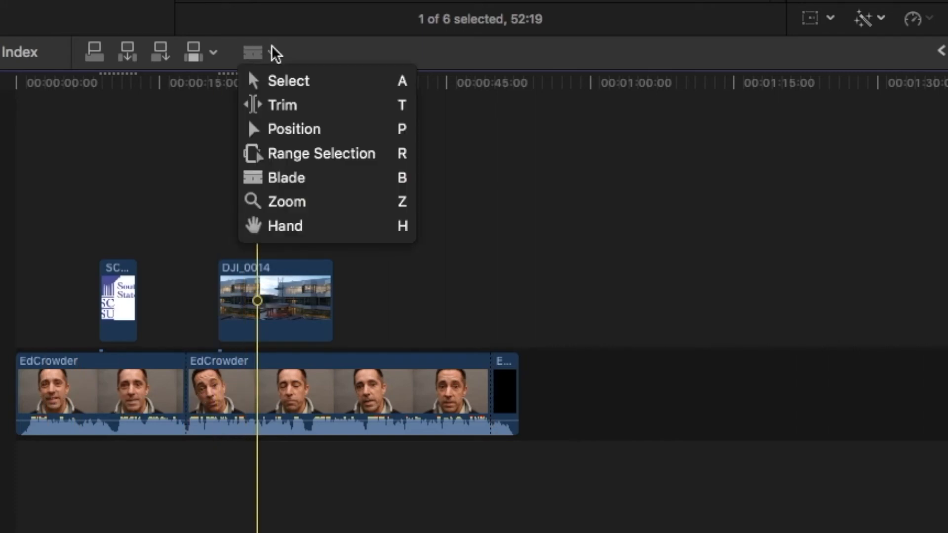
{"action": "left_click", "coordinate": [289, 82]}
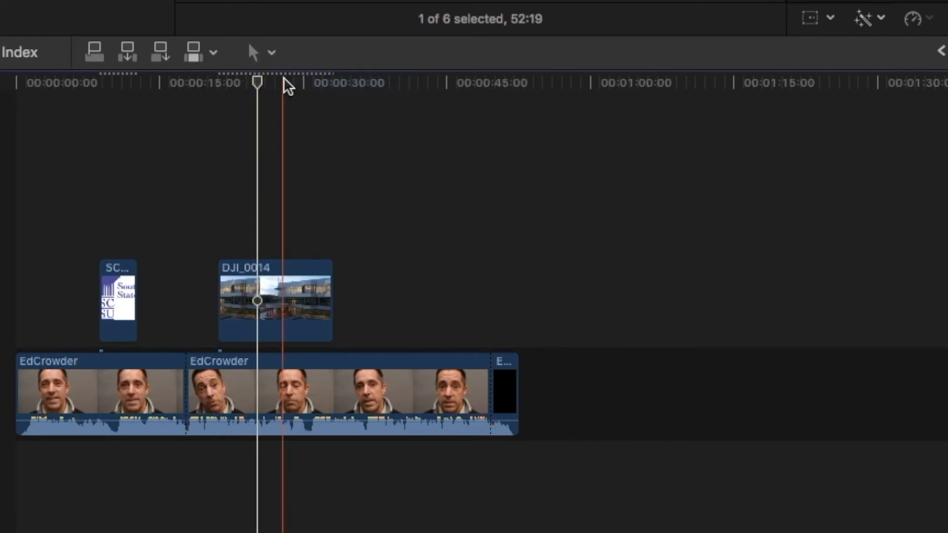
{"action": "left_click", "coordinate": [272, 52]}
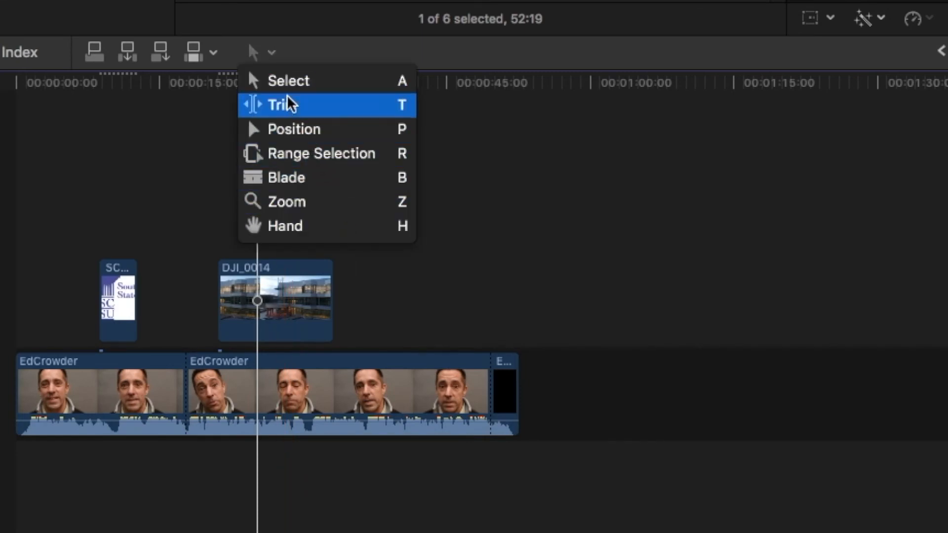
{"action": "left_click", "coordinate": [270, 59]}
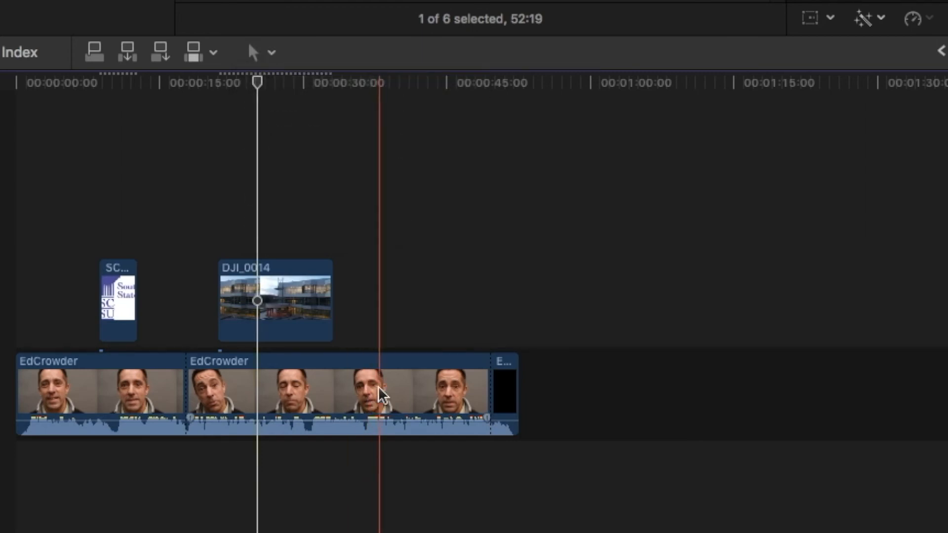
{"action": "left_click", "coordinate": [118, 296]}
{"action": "left_click", "coordinate": [125, 302]}
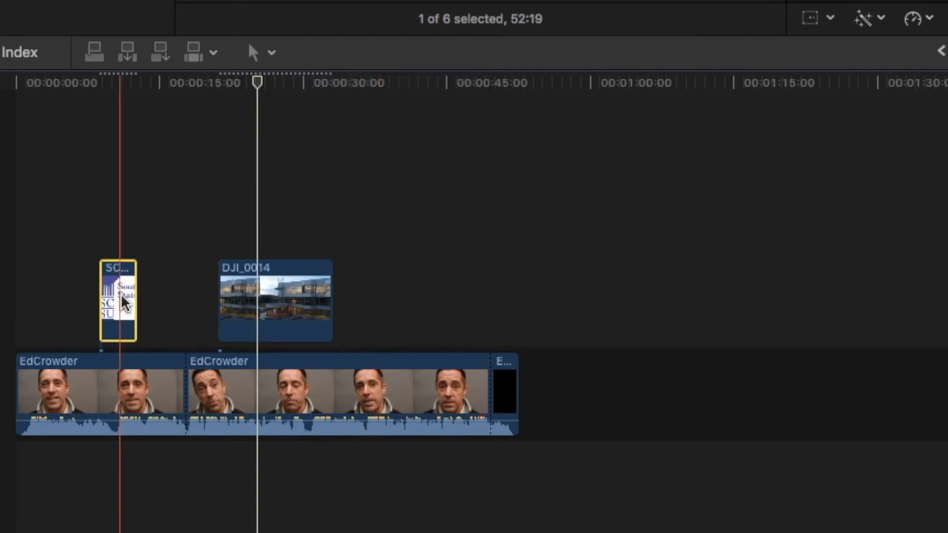
{"action": "key", "text": "Delete"}
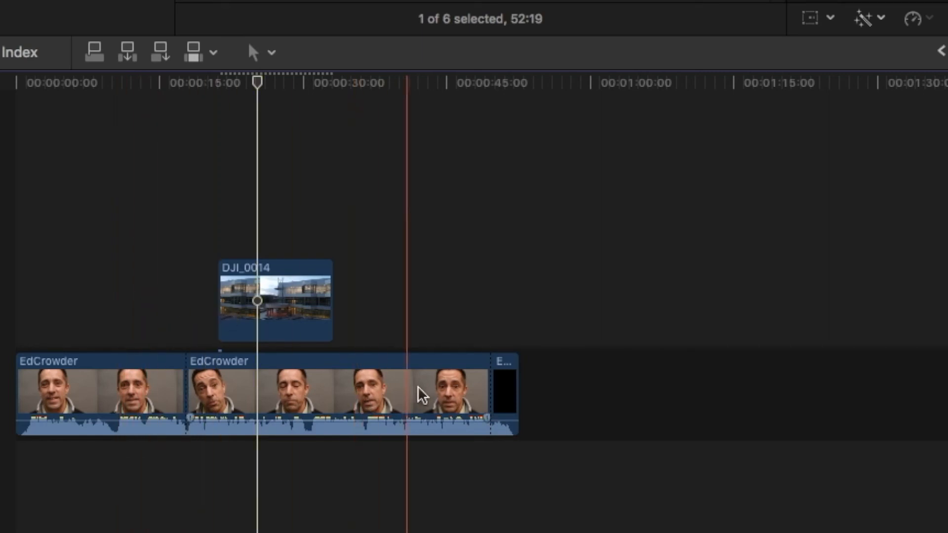
{"action": "left_click", "coordinate": [502, 376]}
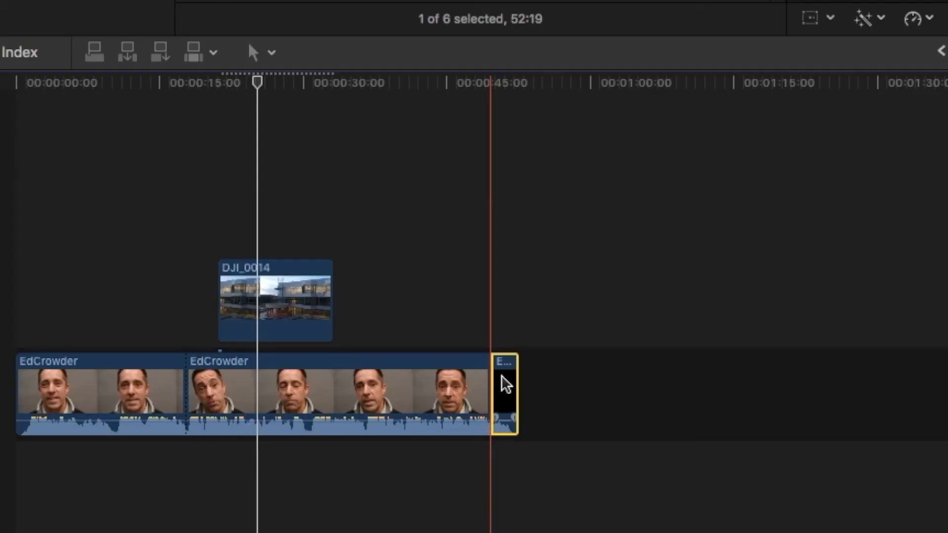
{"action": "key", "text": "Delete"}
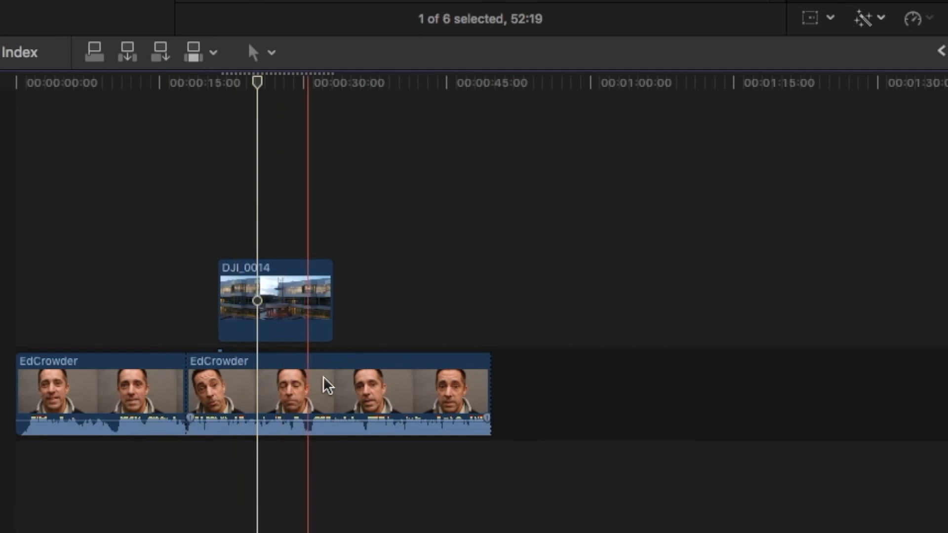
{"action": "left_click", "coordinate": [337, 385]}
{"action": "key", "text": "shift+Delete"}
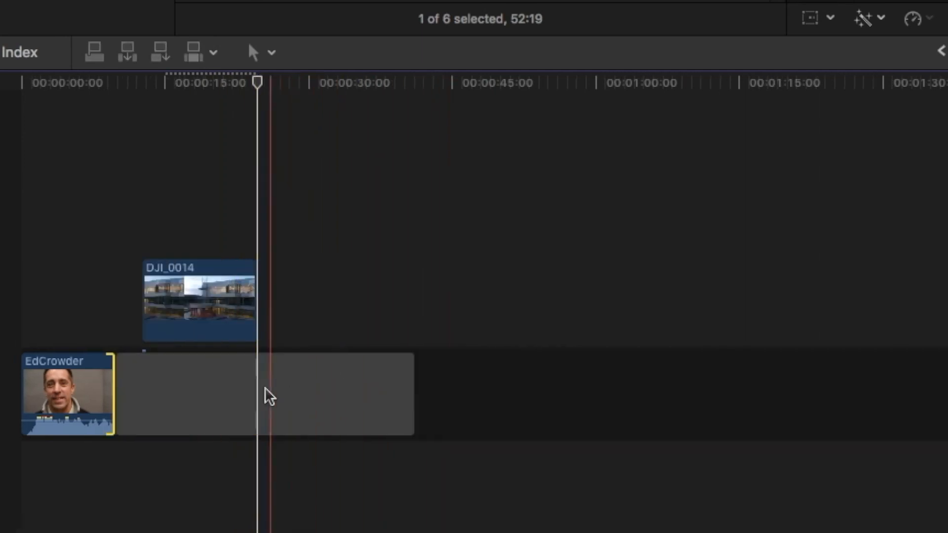
{"action": "left_click", "coordinate": [201, 391]}
{"action": "key", "text": "Delete"}
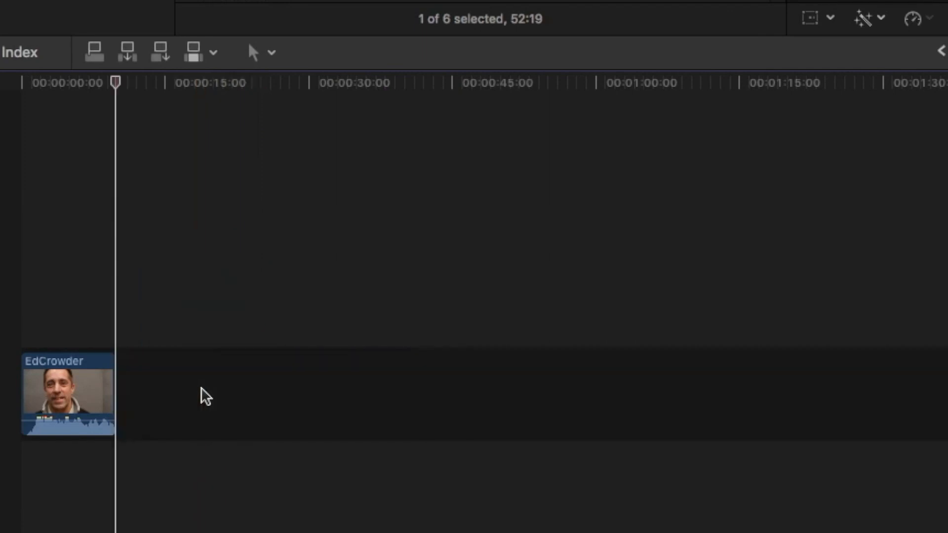
{"action": "left_click", "coordinate": [79, 390]}
{"action": "key", "text": "Delete"}
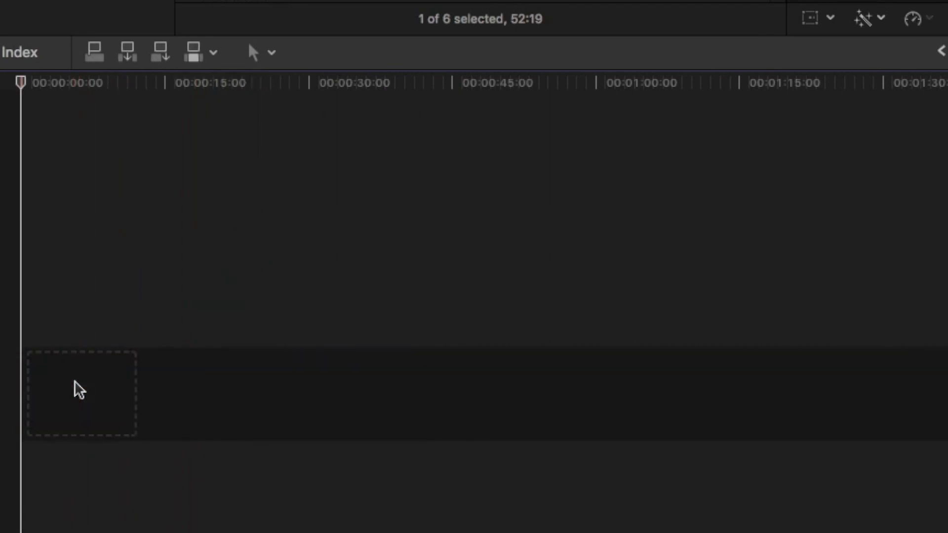